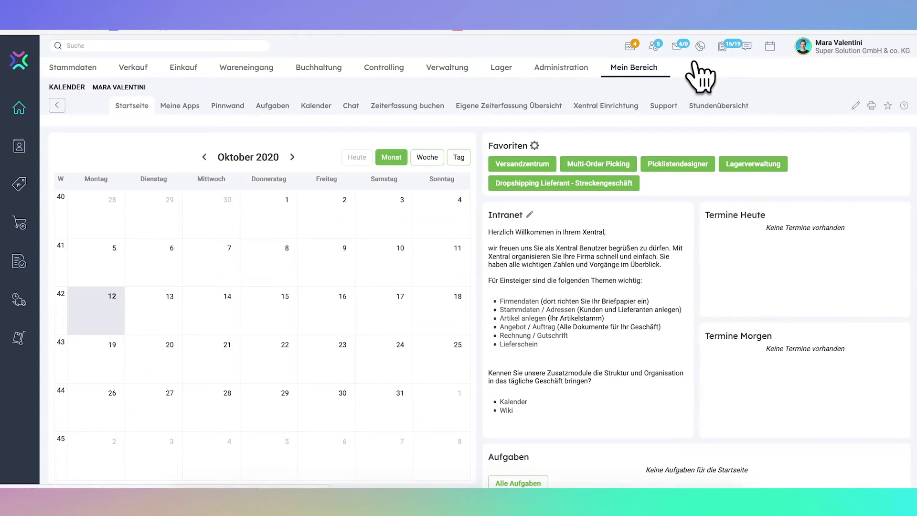
Open the ticket overview and examine which handler (Bearbeiter) each ticket is assigned to
{"action": "left_click", "coordinate": [693, 62]}
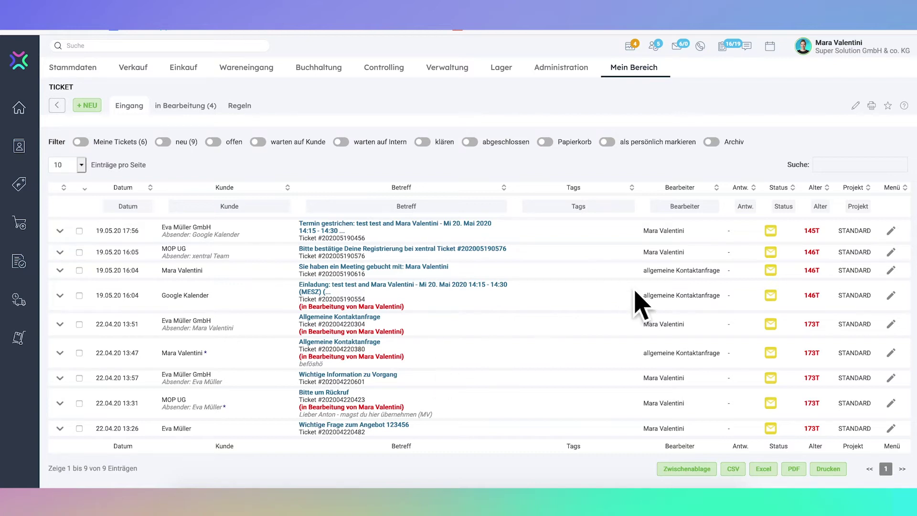
{"action": "left_click", "coordinate": [688, 208]}
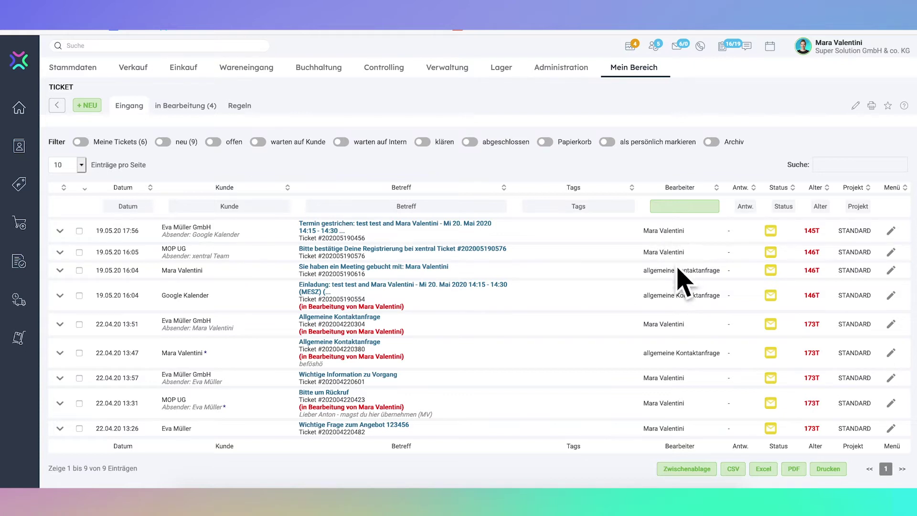
{"action": "left_click_drag", "start_coordinate": [651, 285], "coordinate": [723, 284]}
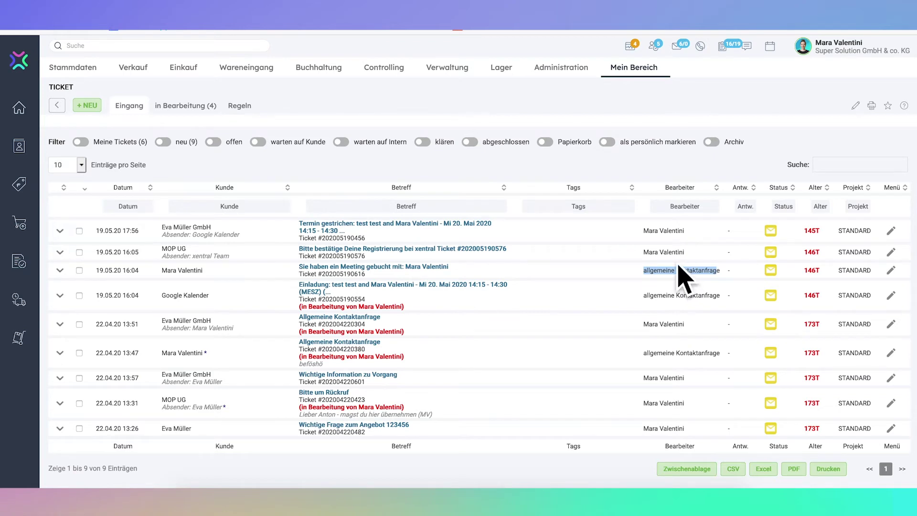
{"action": "left_click_drag", "start_coordinate": [650, 258], "coordinate": [695, 263]}
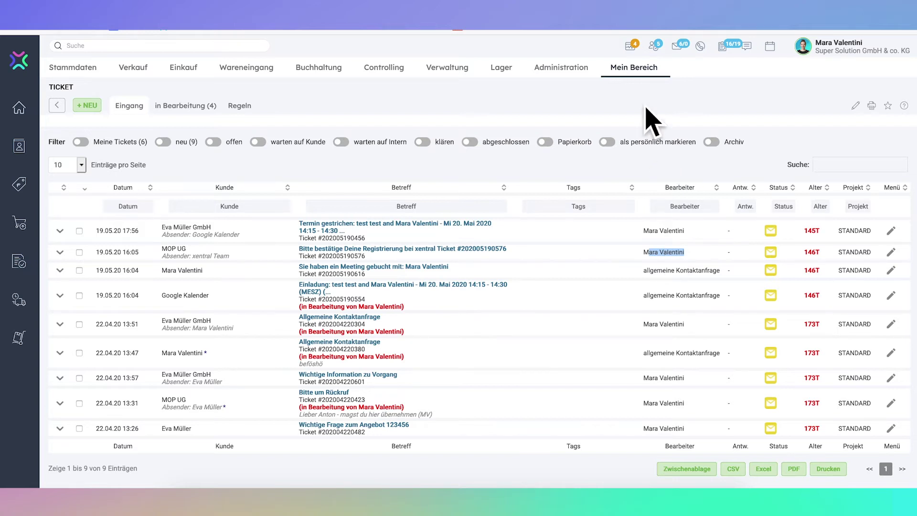
{"action": "mouse_move", "coordinate": [593, 93]}
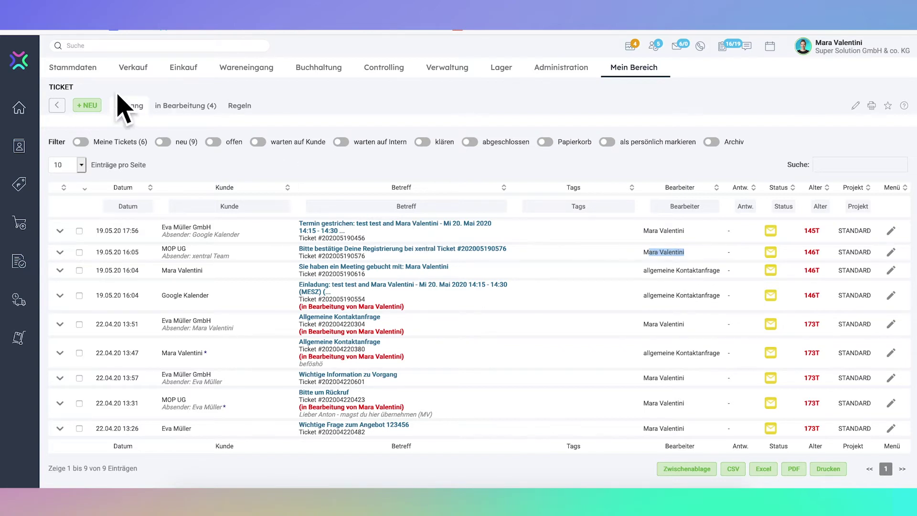
Limit the ticket list to Meine Tickets and open the ticket "Wichtige Information zu Vorgang"
{"action": "left_click", "coordinate": [82, 142]}
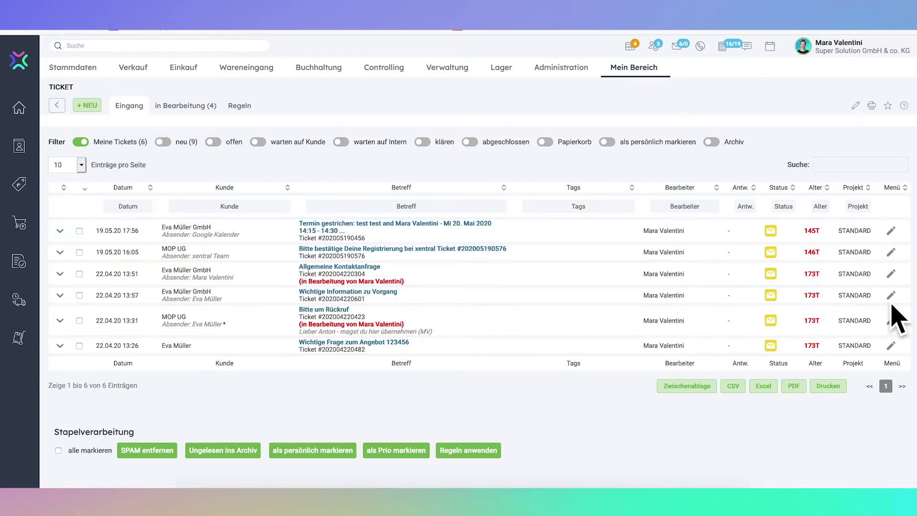
{"action": "left_click", "coordinate": [173, 298]}
Examine the ticket's linked address, its message history and the actions offered for that address
{"action": "left_click_drag", "start_coordinate": [167, 201], "coordinate": [82, 199]}
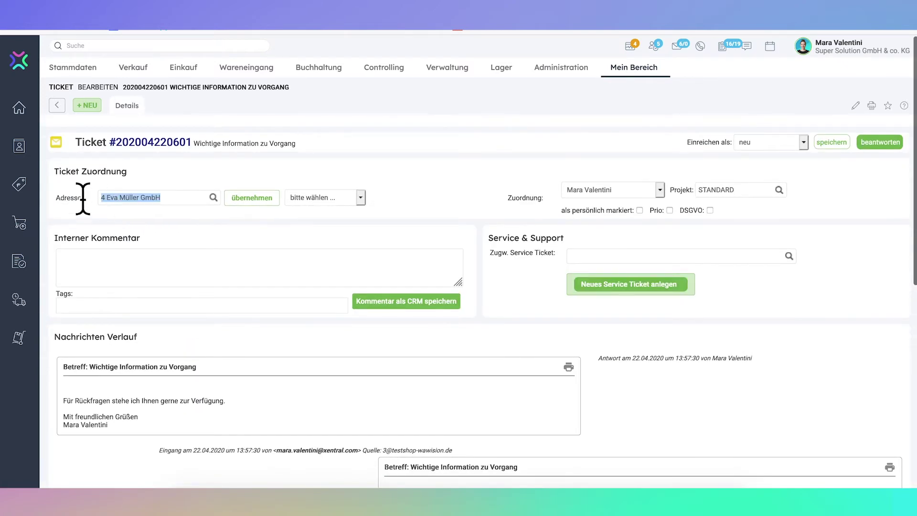
{"action": "scroll", "coordinate": [257, 356], "scroll_direction": "down", "scroll_amount": 1}
{"action": "scroll", "coordinate": [258, 356], "scroll_direction": "down", "scroll_amount": 3}
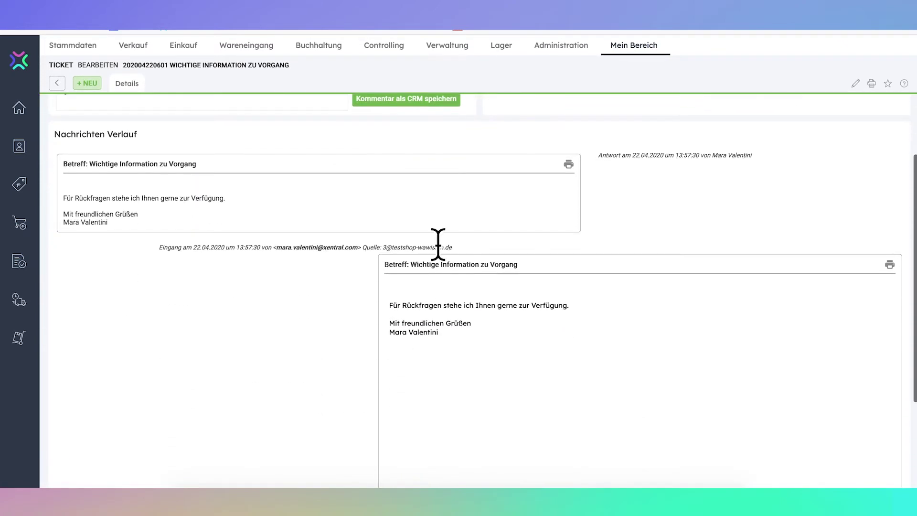
{"action": "scroll", "coordinate": [546, 328], "scroll_direction": "up", "scroll_amount": 4}
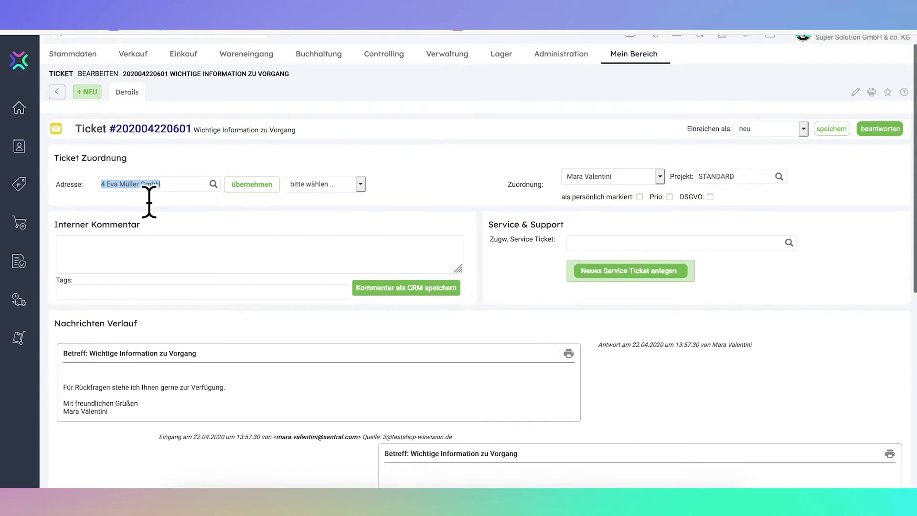
{"action": "left_click", "coordinate": [318, 187]}
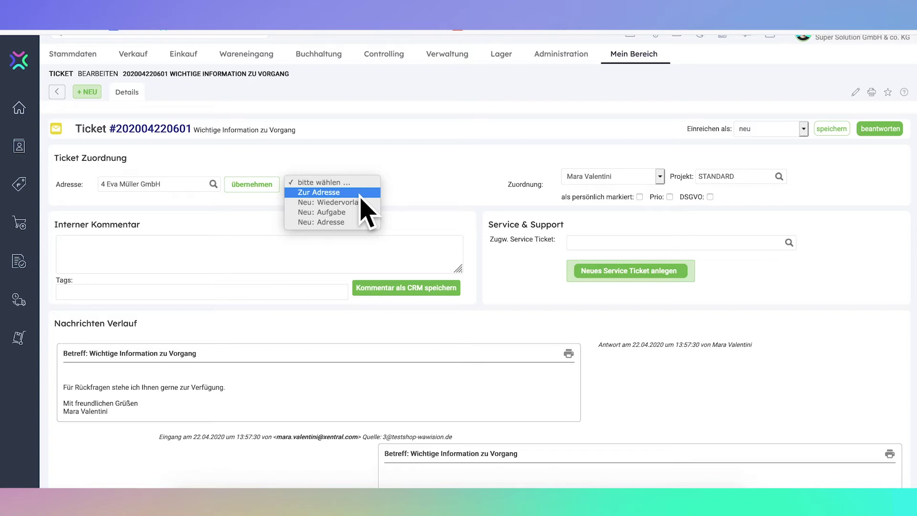
{"action": "left_click", "coordinate": [475, 201]}
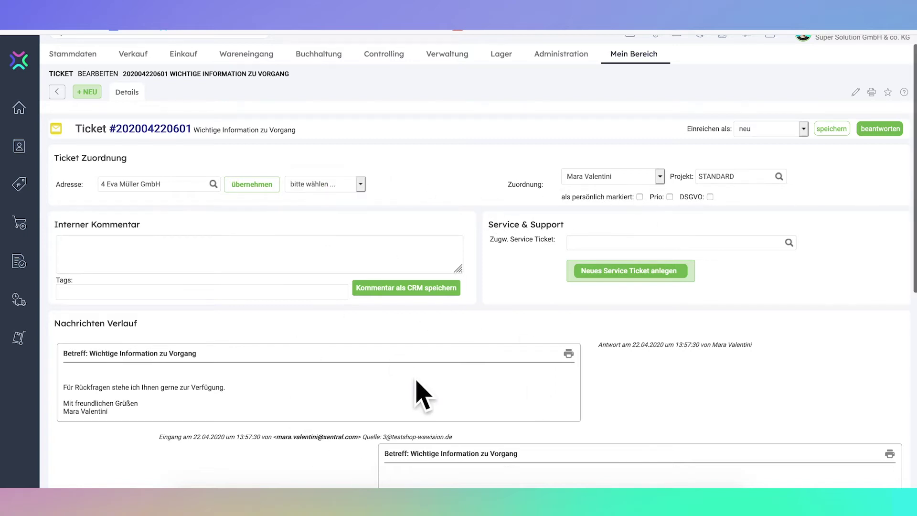
Examine the people and queues to which the ticket can be assigned, keeping the current assignment
{"action": "scroll", "coordinate": [418, 382], "scroll_direction": "down", "scroll_amount": 1}
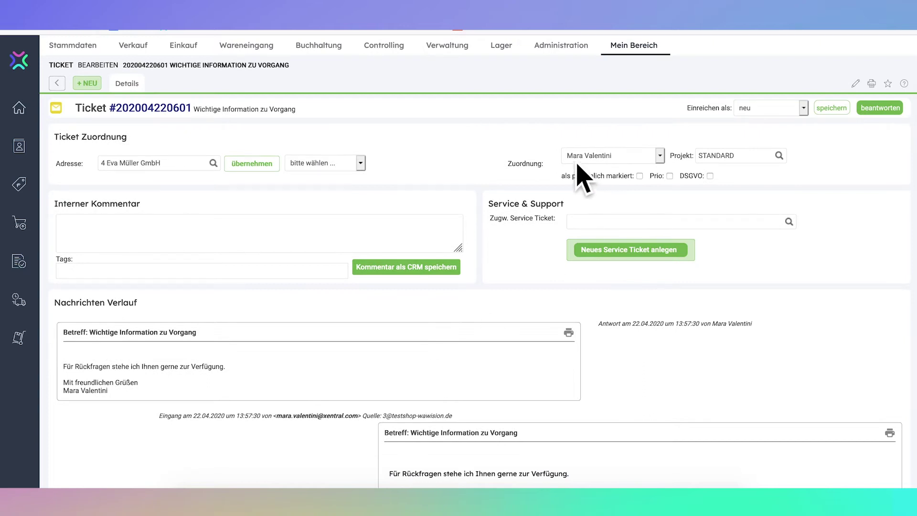
{"action": "left_click", "coordinate": [591, 157]}
{"action": "left_click", "coordinate": [597, 157]}
{"action": "left_click", "coordinate": [597, 162]}
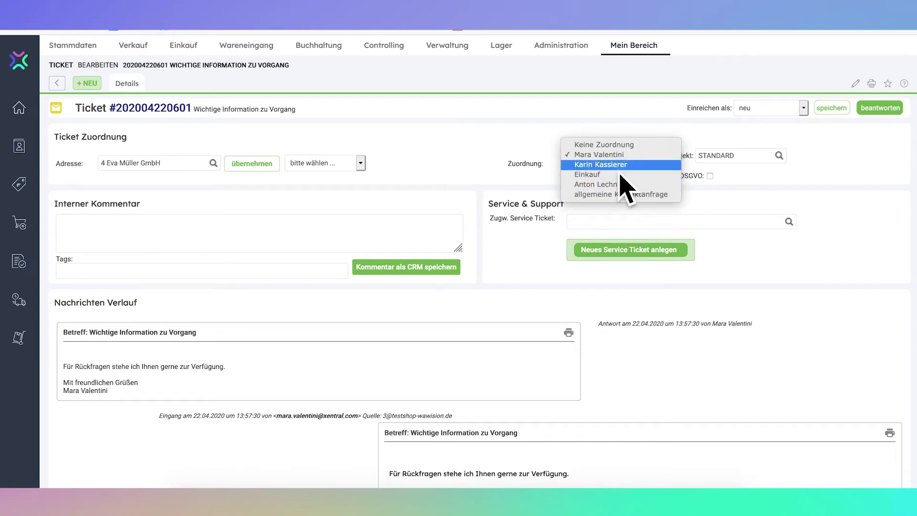
{"action": "left_click", "coordinate": [706, 161]}
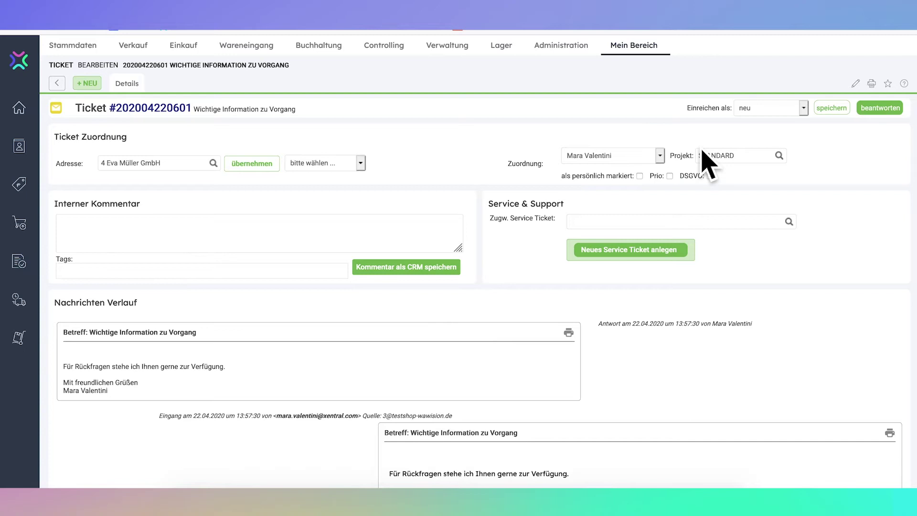
Examine the statuses under which the ticket can be submitted (Einreichen als), keeping the status neu
{"action": "scroll", "coordinate": [701, 156], "scroll_direction": "up", "scroll_amount": 1}
{"action": "left_click_drag", "start_coordinate": [693, 155], "coordinate": [722, 155]}
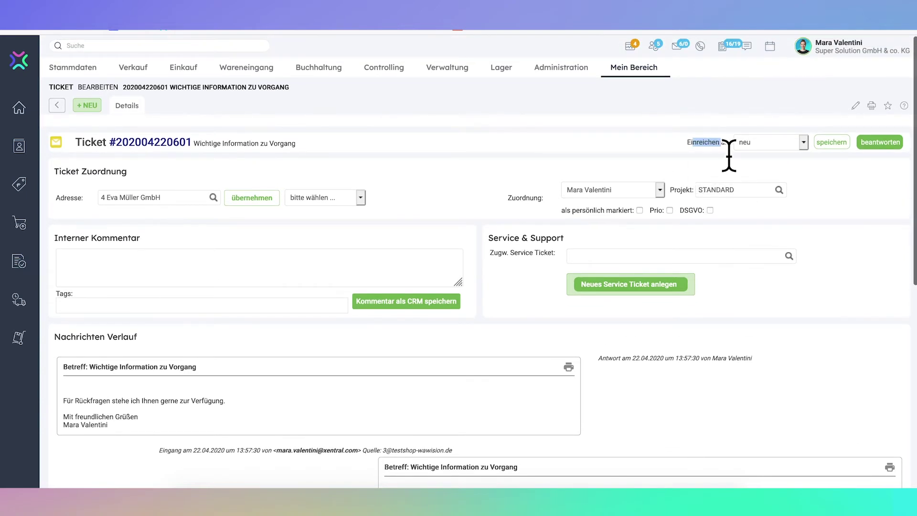
{"action": "left_click", "coordinate": [779, 149]}
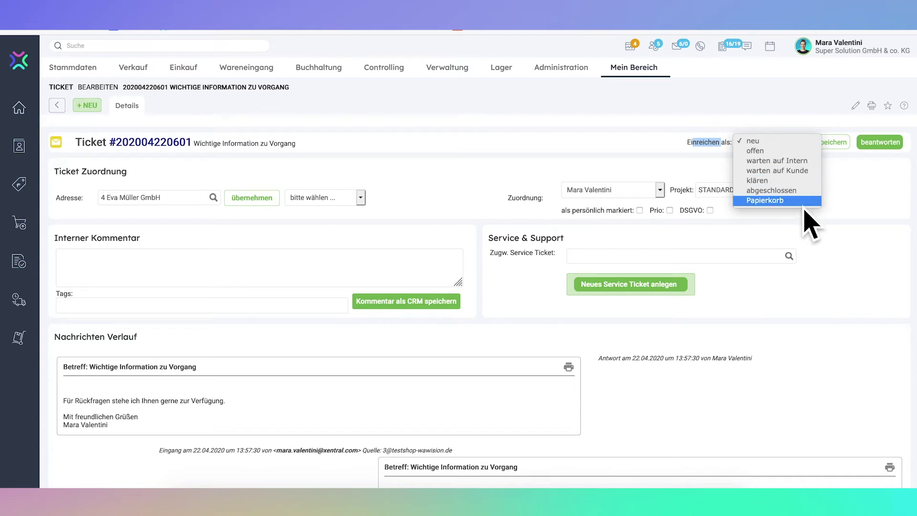
{"action": "left_click", "coordinate": [810, 238]}
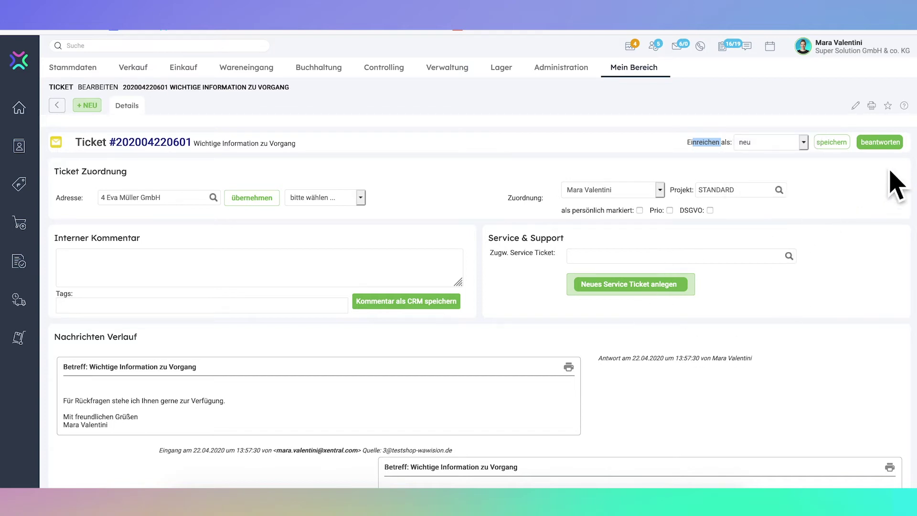
Draft a reply to the ticket that greets the customer by name and says "anbei die gewünschte Rückmeldung.", then leave the reply window
{"action": "left_click", "coordinate": [892, 146]}
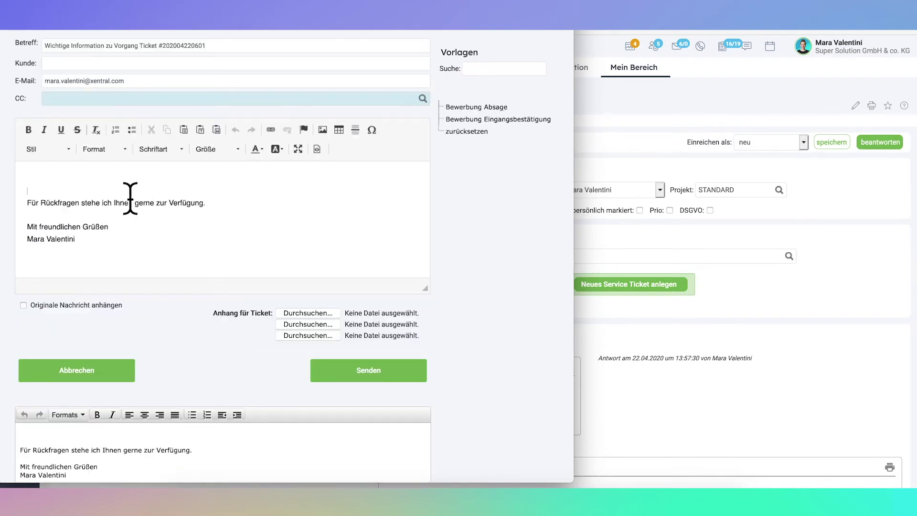
{"action": "type", "text": "Hallo Frau Müller,"}
{"action": "key", "text": "Return"}
{"action": "type", "text": "anbe"}
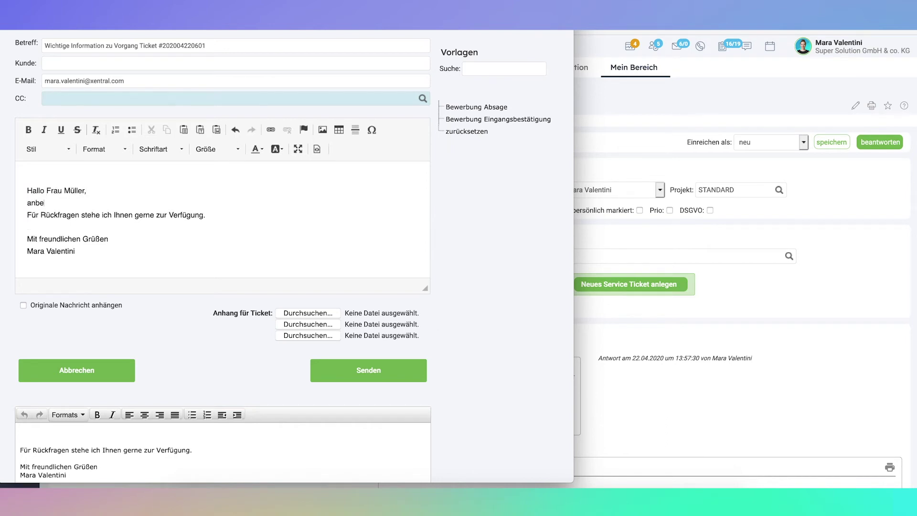
{"action": "type", "text": "i die gewünschte Rückmeldung."}
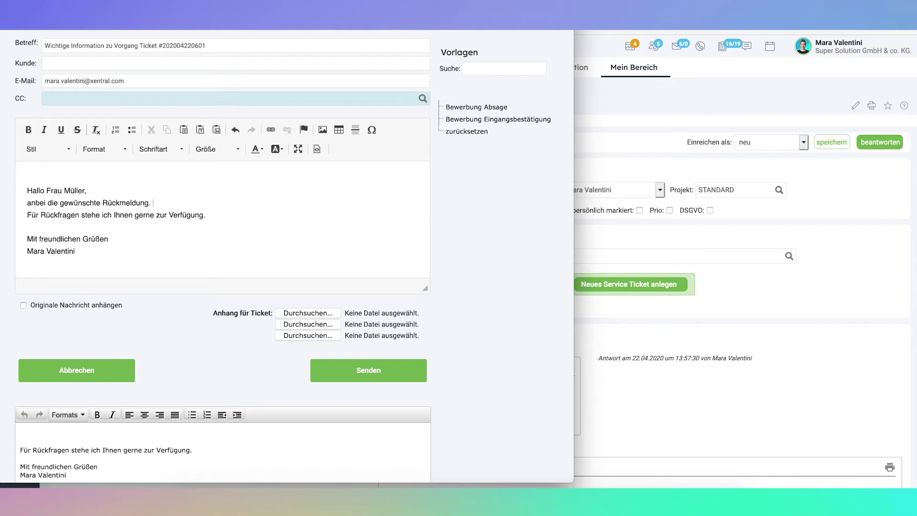
{"action": "scroll", "coordinate": [127, 262], "scroll_direction": "down", "scroll_amount": 1}
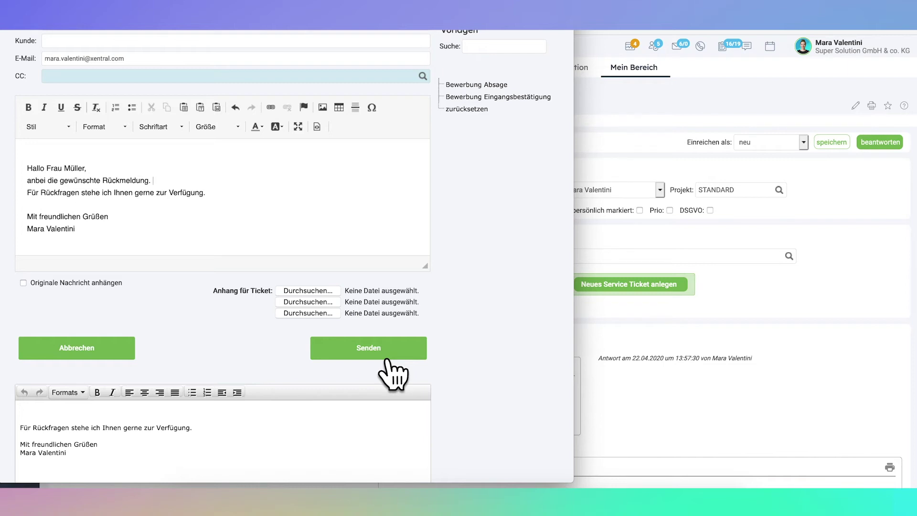
{"action": "left_click", "coordinate": [215, 177]}
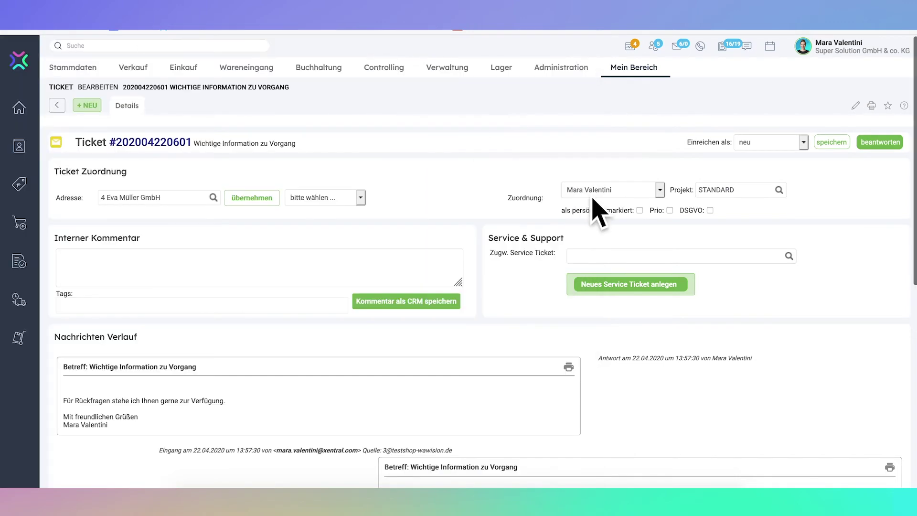
Return from the ticket to the overview and switch off the Meine Tickets filter
{"action": "left_click_drag", "start_coordinate": [692, 142], "coordinate": [737, 153]}
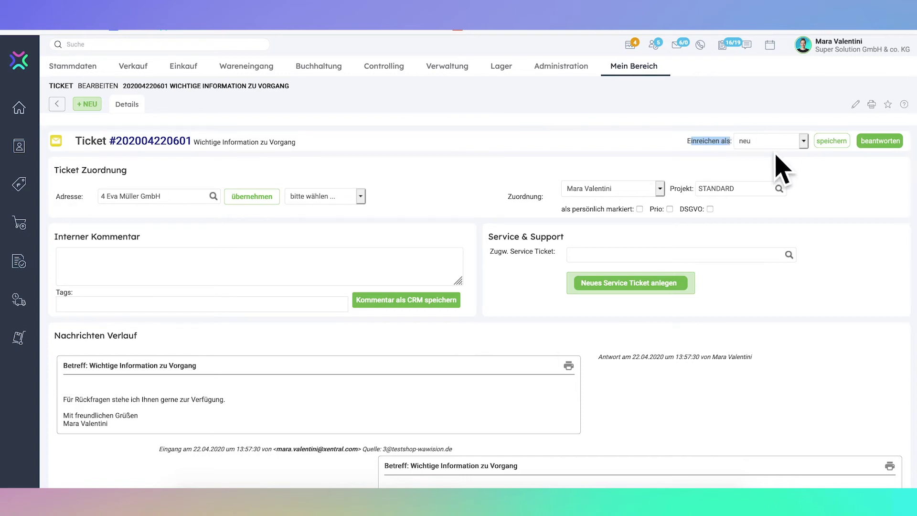
{"action": "left_click", "coordinate": [76, 119]}
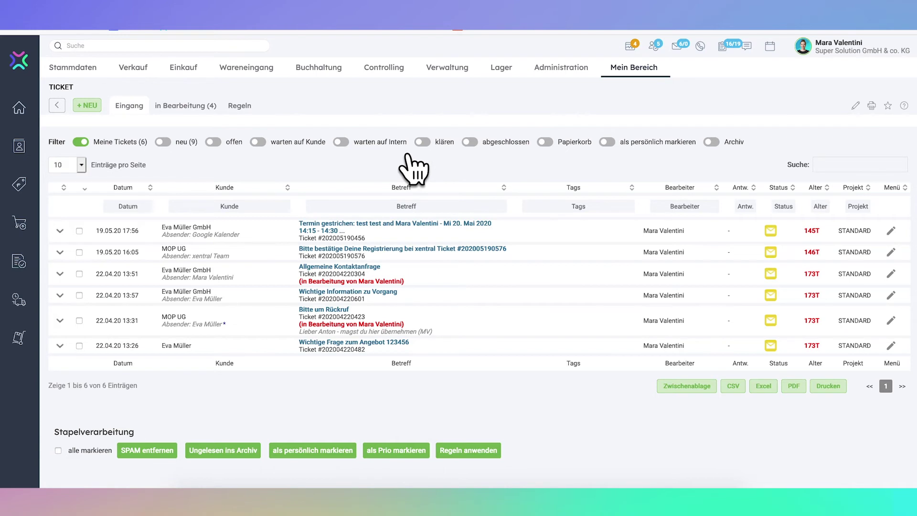
{"action": "left_click", "coordinate": [101, 156]}
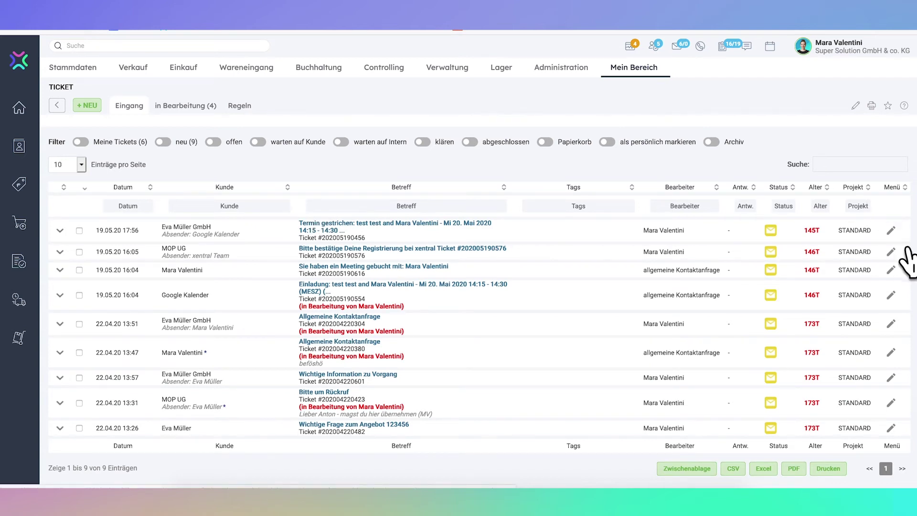
Open the newest ticket, "Termin gestrichen", and examine its message and the attachment invite.ics
{"action": "left_click", "coordinate": [818, 225]}
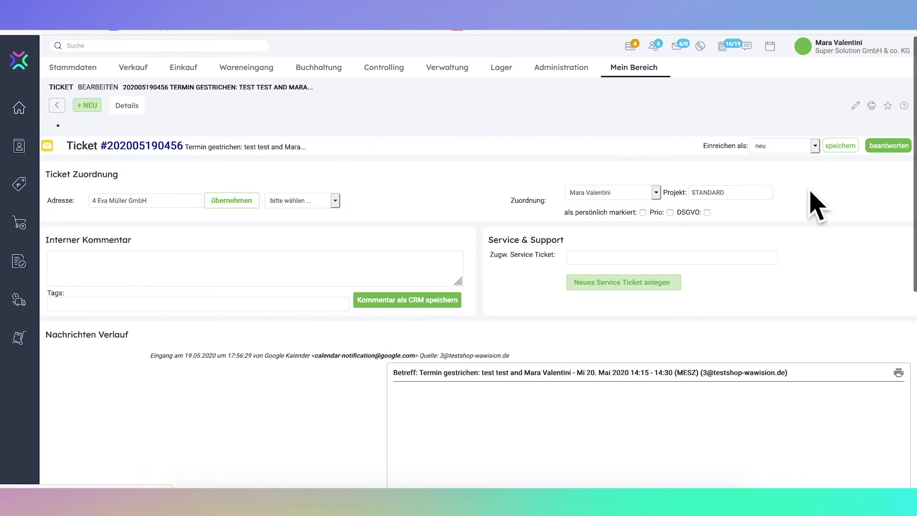
{"action": "scroll", "coordinate": [788, 261], "scroll_direction": "down", "scroll_amount": 3}
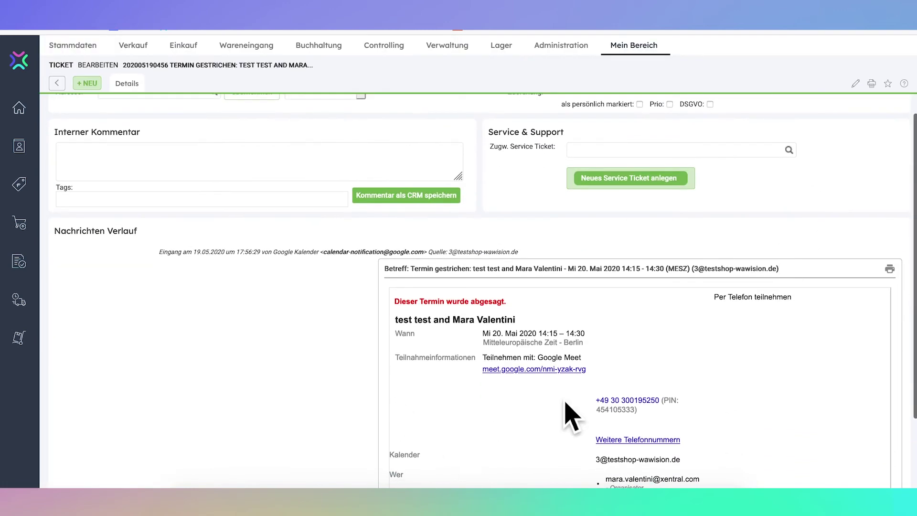
{"action": "scroll", "coordinate": [592, 392], "scroll_direction": "down", "scroll_amount": 1}
{"action": "scroll", "coordinate": [593, 392], "scroll_direction": "up", "scroll_amount": 1}
{"action": "scroll", "coordinate": [287, 330], "scroll_direction": "down", "scroll_amount": 3}
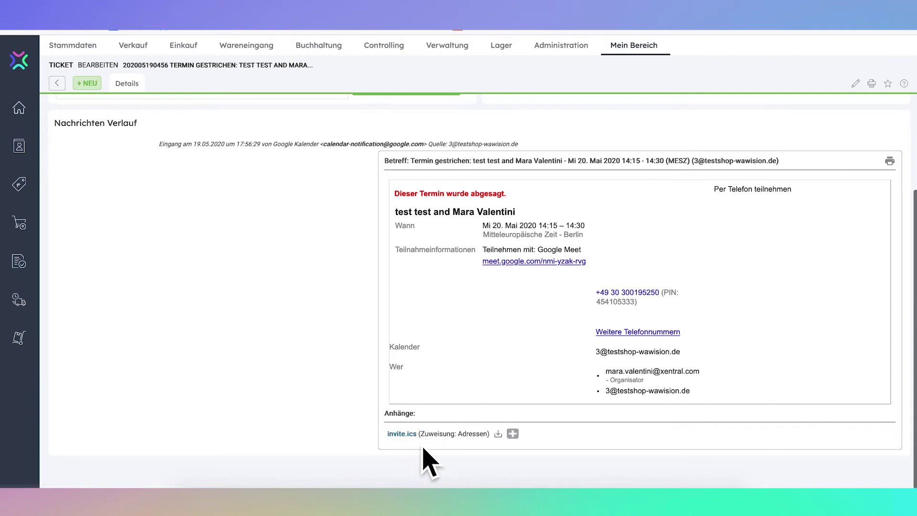
{"action": "scroll", "coordinate": [418, 439], "scroll_direction": "up", "scroll_amount": 1}
{"action": "scroll", "coordinate": [420, 446], "scroll_direction": "down", "scroll_amount": 1}
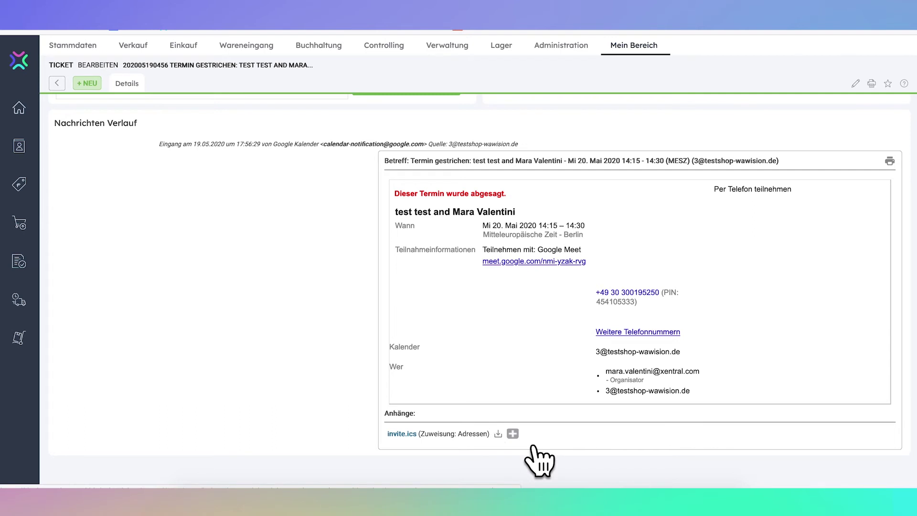
Examine the record types and entries to which the attachment invite.ics can be assigned, then close the file assignment
{"action": "left_click", "coordinate": [513, 434]}
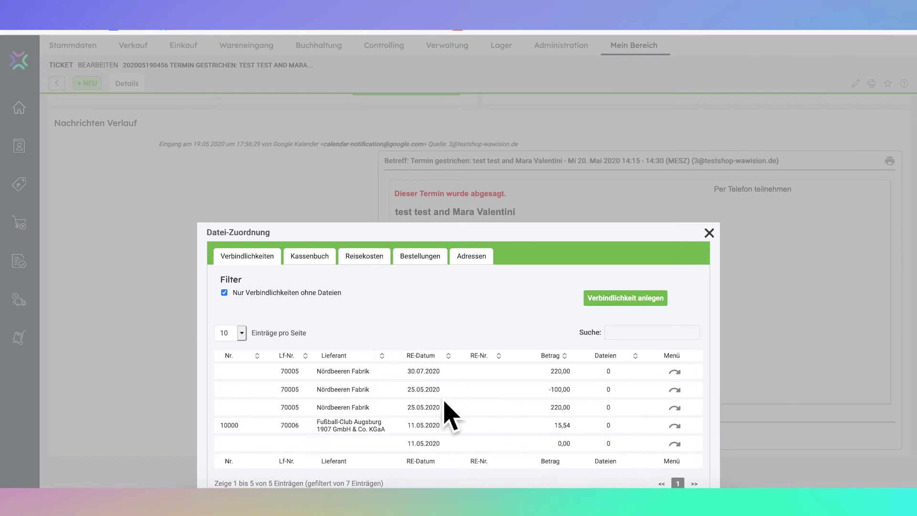
{"action": "scroll", "coordinate": [449, 414], "scroll_direction": "down", "scroll_amount": 1}
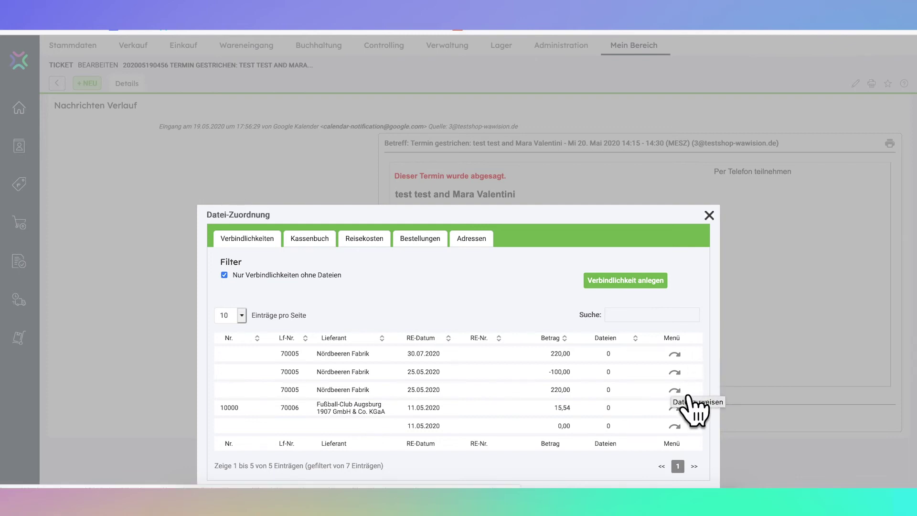
{"action": "left_click", "coordinate": [709, 216]}
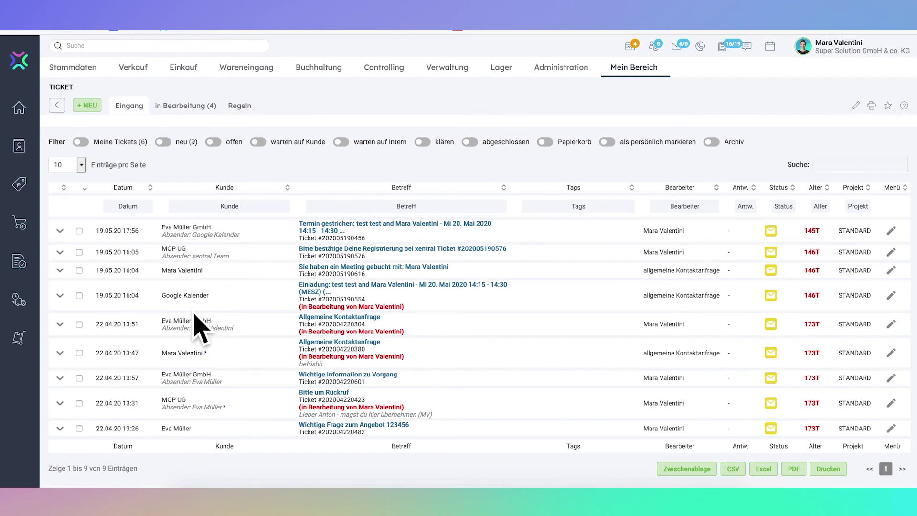
Open the ticket "Wichtige Frage zum Angebot 123456" from the overview and choose the action Neu: Adresse for its missing address
{"action": "triple_click", "coordinate": [184, 429]}
{"action": "left_click", "coordinate": [907, 442]}
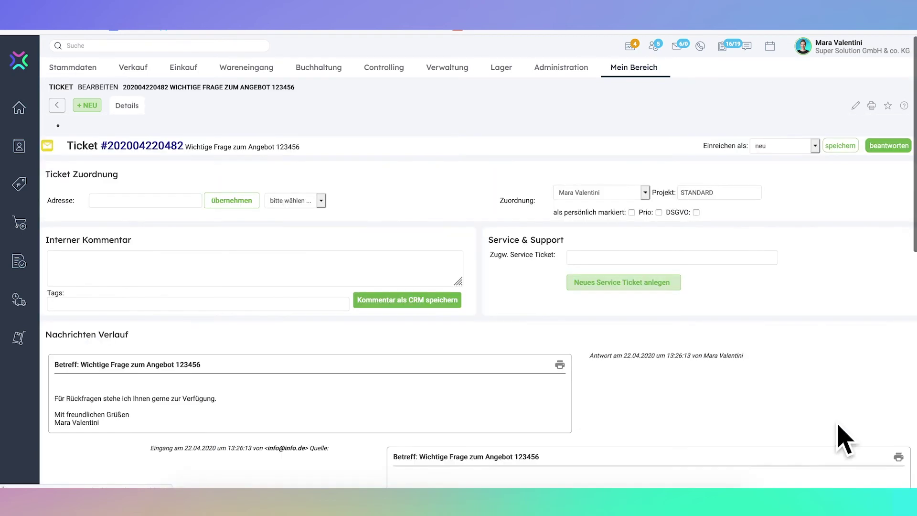
{"action": "left_click", "coordinate": [331, 203]}
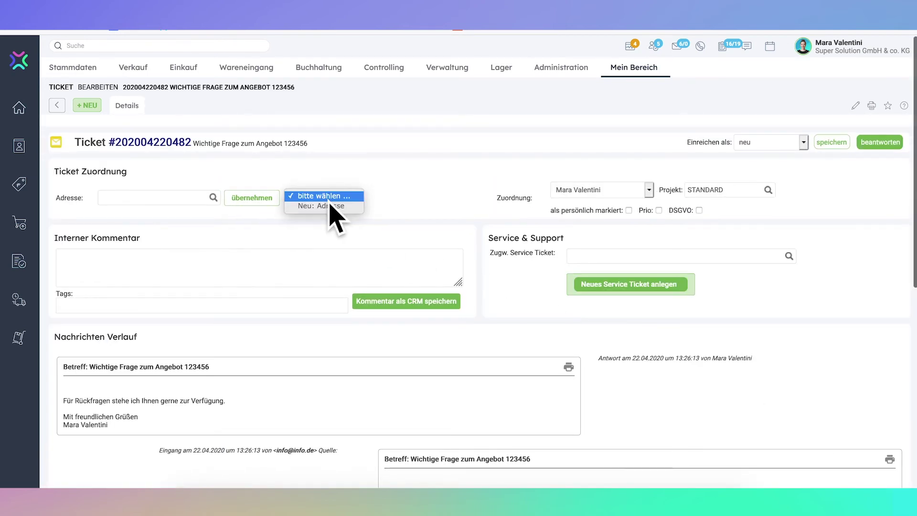
{"action": "left_click", "coordinate": [356, 206]}
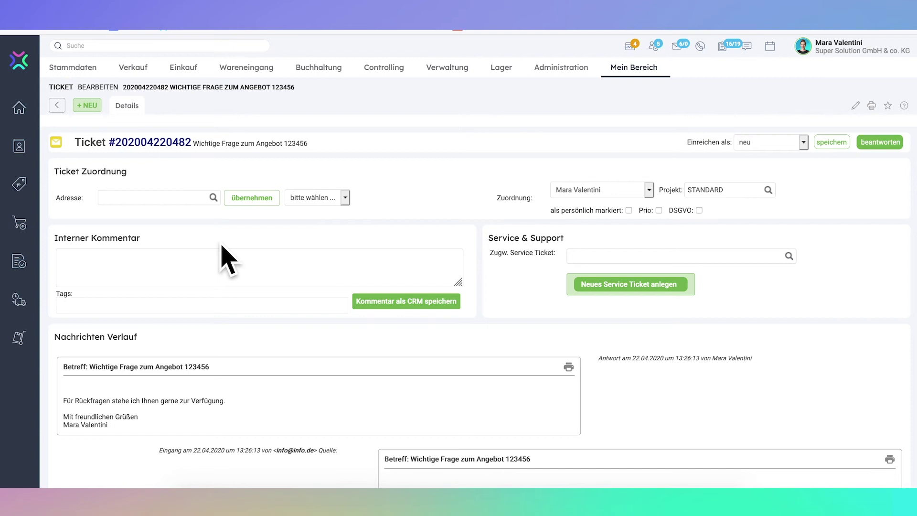
Check the ticket's available assignees and add the internal comment "könntest du hier bitte die Rechnung korrigieren", addressed to a colleague and signed with the sender's name
{"action": "left_click", "coordinate": [592, 193]}
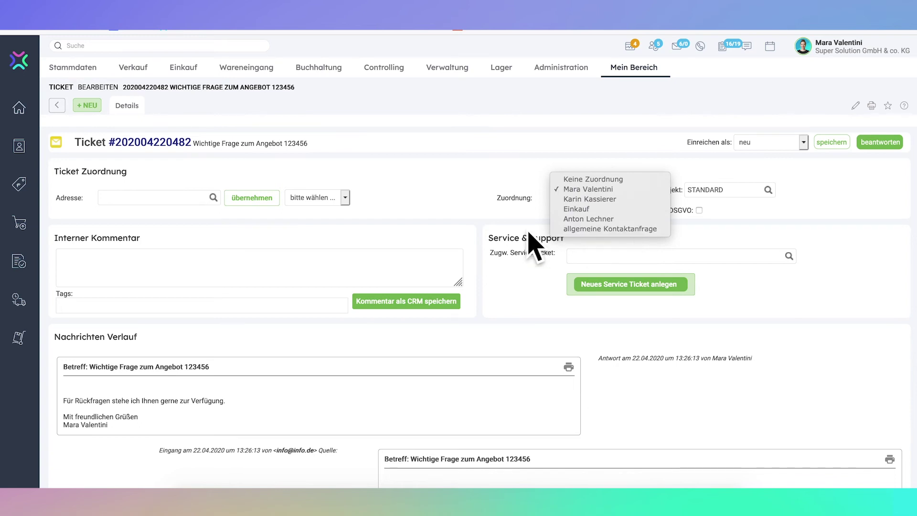
{"action": "left_click", "coordinate": [370, 268]}
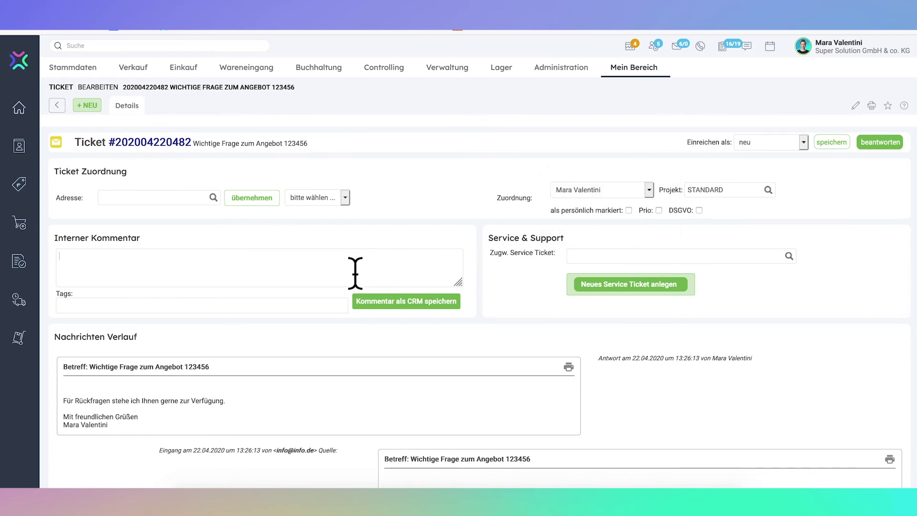
{"action": "type", "text": "Hey Anna - könntes"}
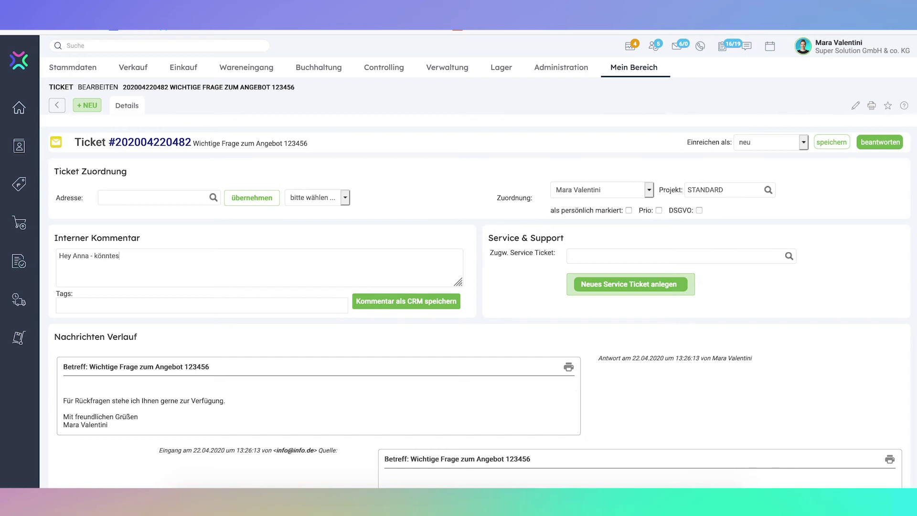
{"action": "type", "text": "t du hier bitte die Rechnung ko"}
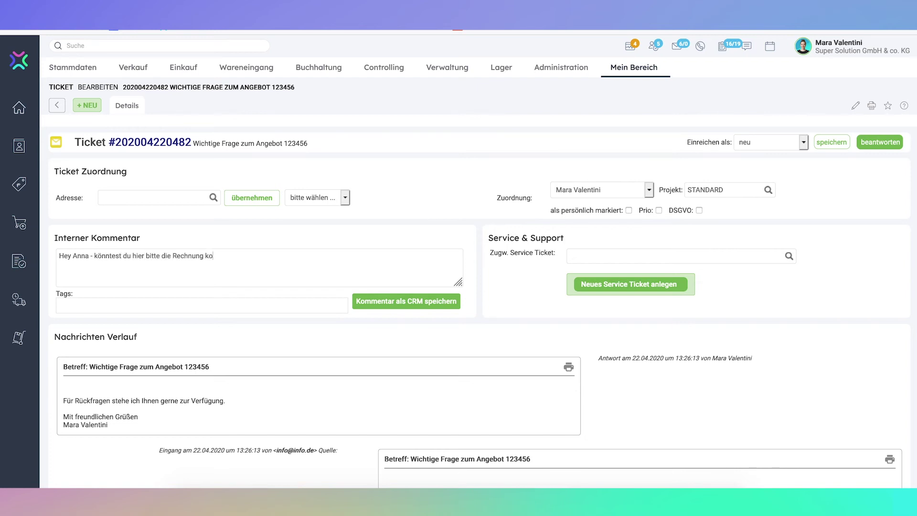
{"action": "type", "text": "rrigieren. Danke, Mara"}
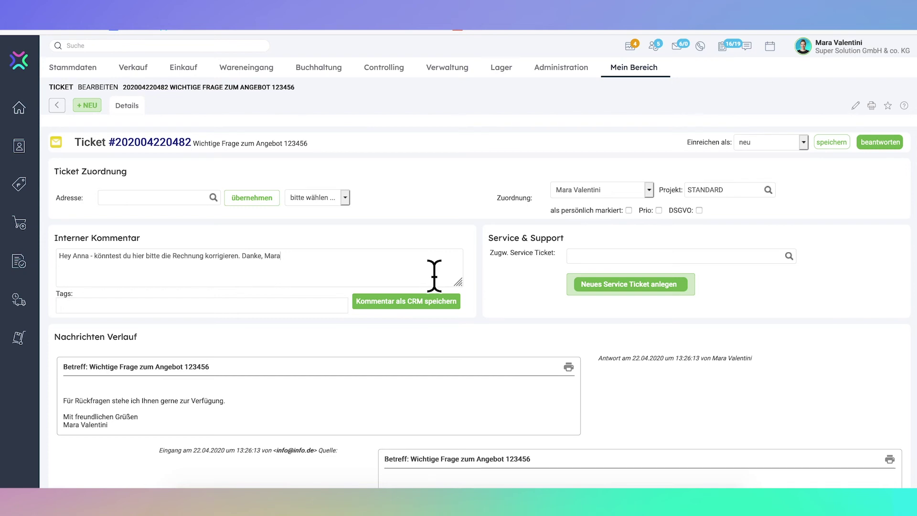
Tag the ticket's internal comment with Rechnung and save the ticket
{"action": "left_click", "coordinate": [274, 313]}
{"action": "type", "text": "Rechnung"}
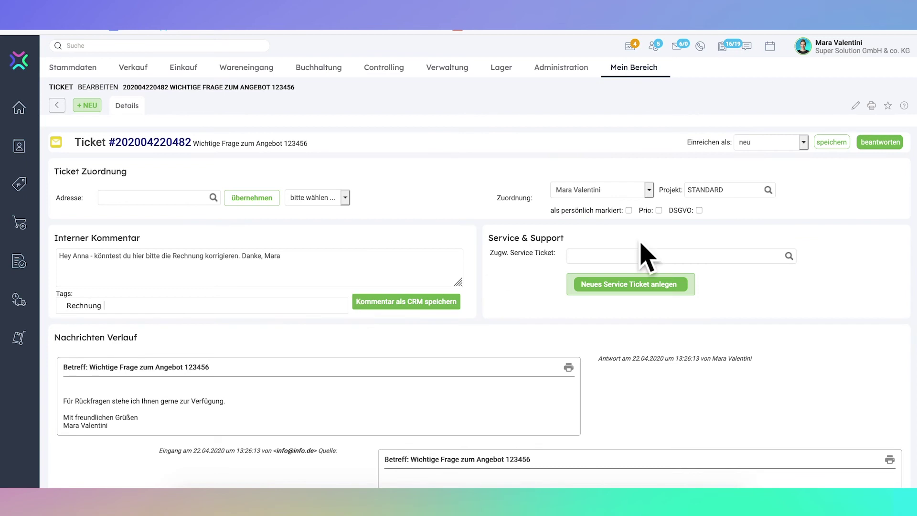
{"action": "left_click", "coordinate": [839, 148]}
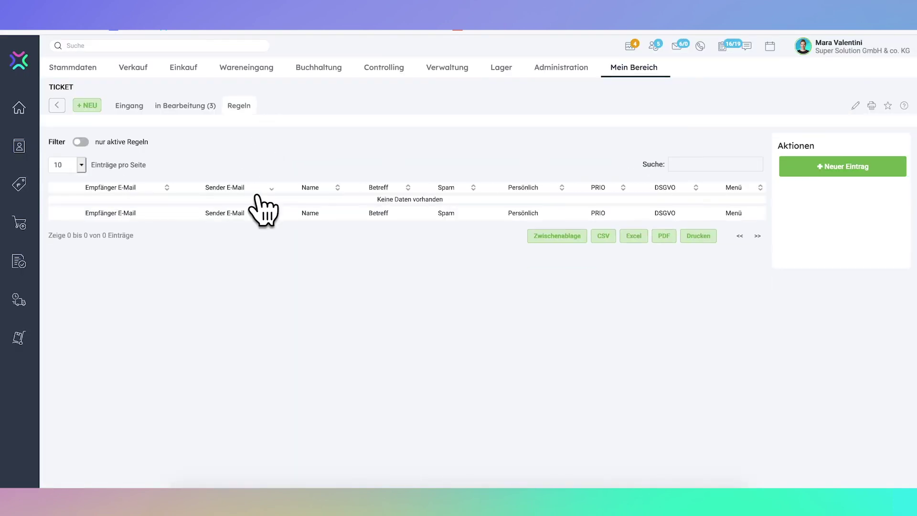
Start a new entry in the ticket rules and examine its actions, including Warteschlange zuordnen and als persönlich markieren
{"action": "left_click", "coordinate": [844, 173]}
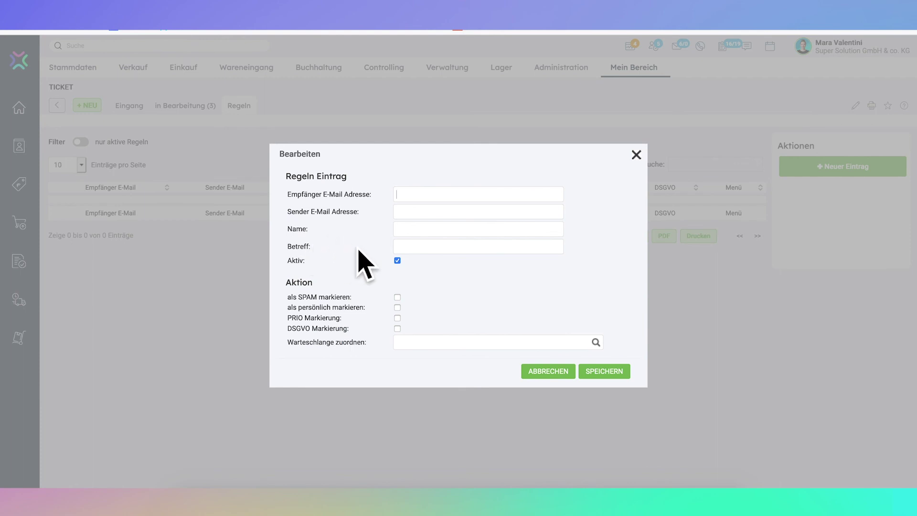
{"action": "left_click_drag", "start_coordinate": [293, 343], "coordinate": [384, 352]}
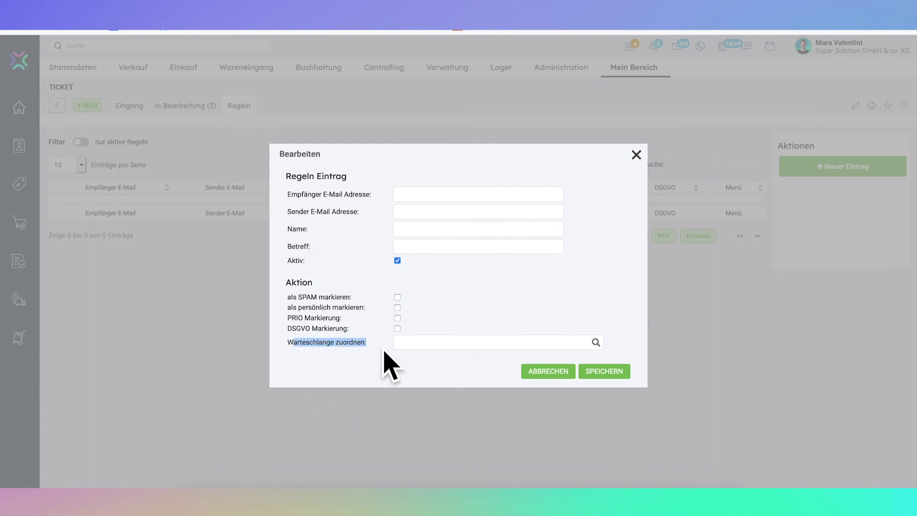
{"action": "left_click", "coordinate": [360, 382]}
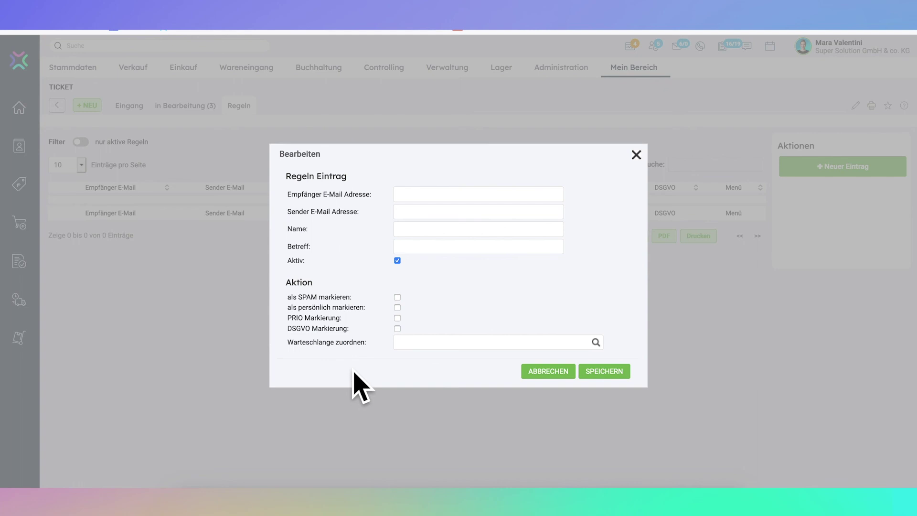
{"action": "left_click_drag", "start_coordinate": [302, 308], "coordinate": [368, 321]}
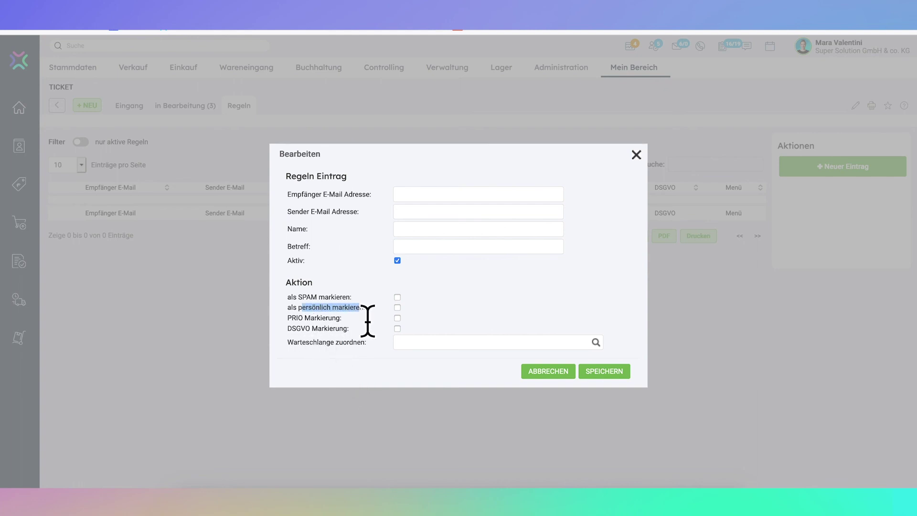